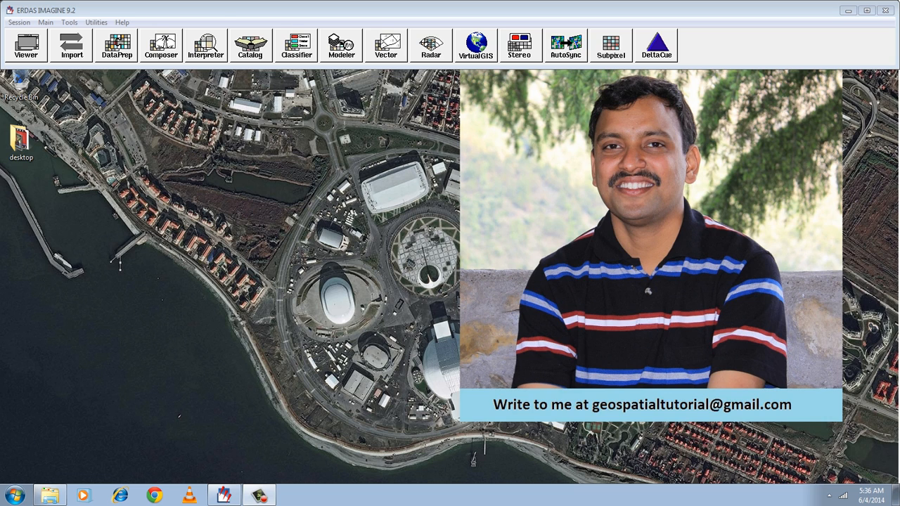
{"action": "left_click", "coordinate": [14, 496]}
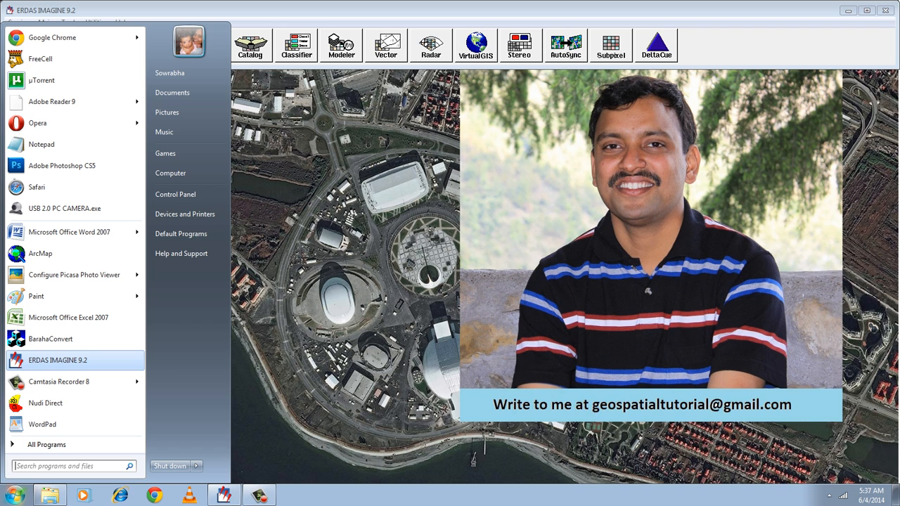
{"action": "key", "text": "Escape"}
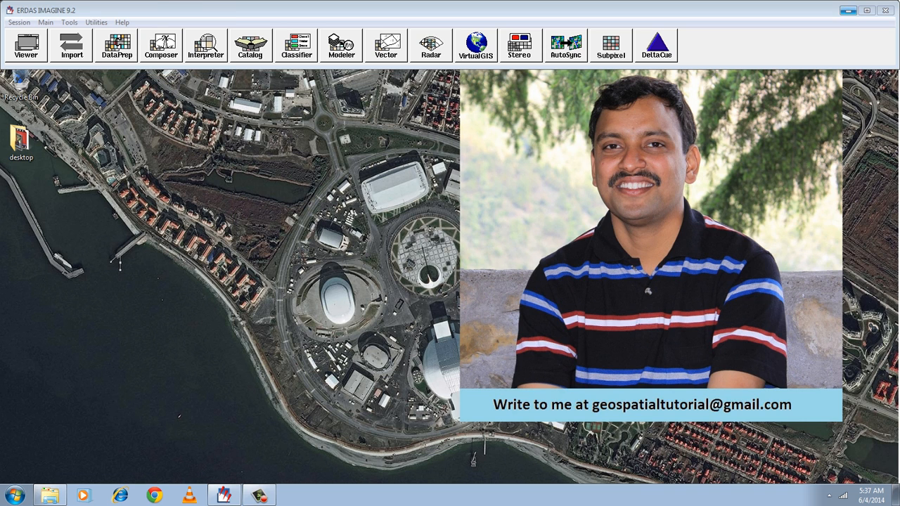
{"action": "left_click", "coordinate": [848, 11]}
{"action": "left_click", "coordinate": [224, 496]}
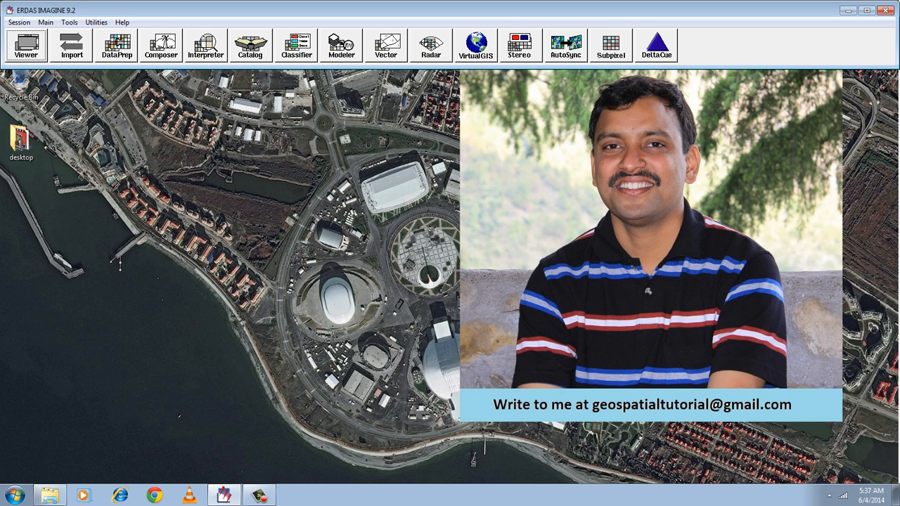
Start an unsupervised classification from the data preparation tools with haliyal.img from the recent files as the input raster.
{"action": "left_click", "coordinate": [119, 44]}
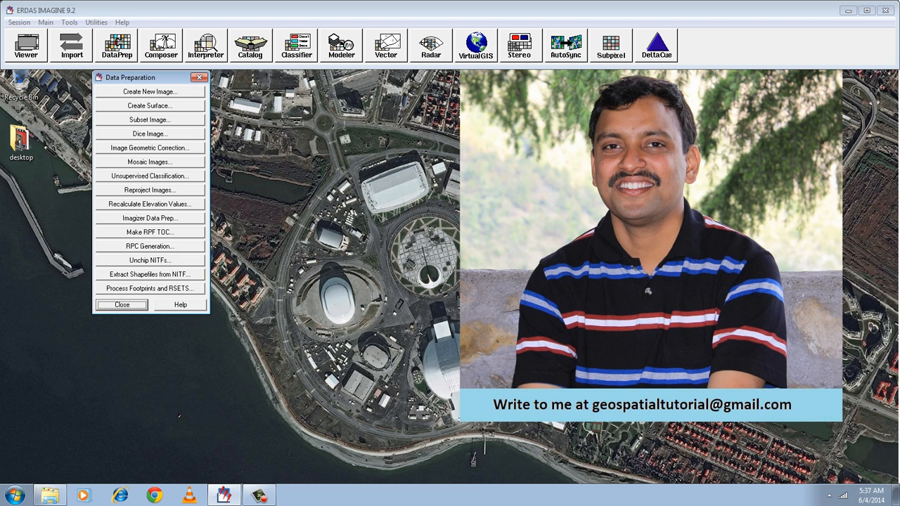
{"action": "left_click", "coordinate": [150, 177]}
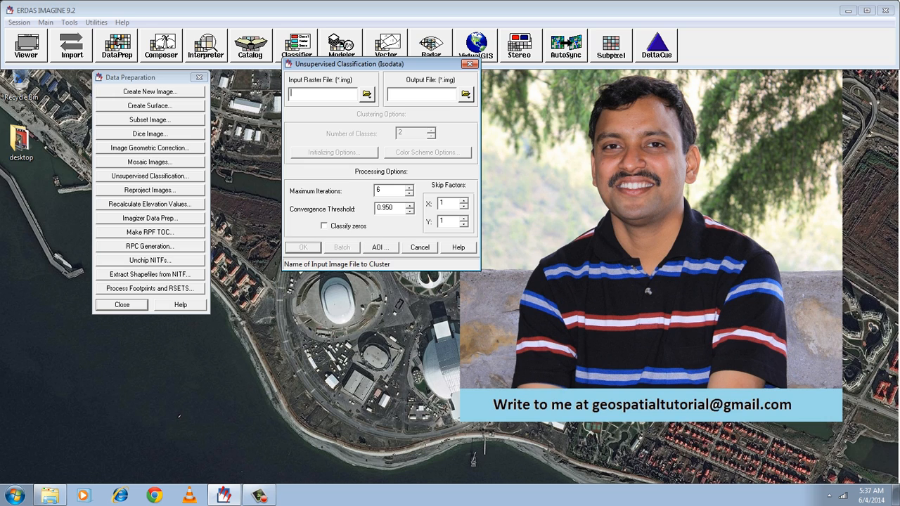
{"action": "left_click", "coordinate": [367, 94]}
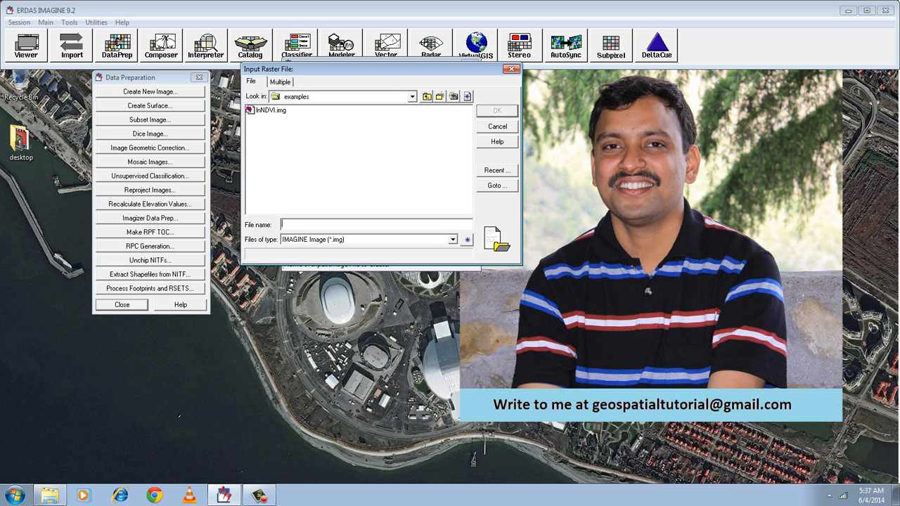
{"action": "left_click", "coordinate": [412, 97]}
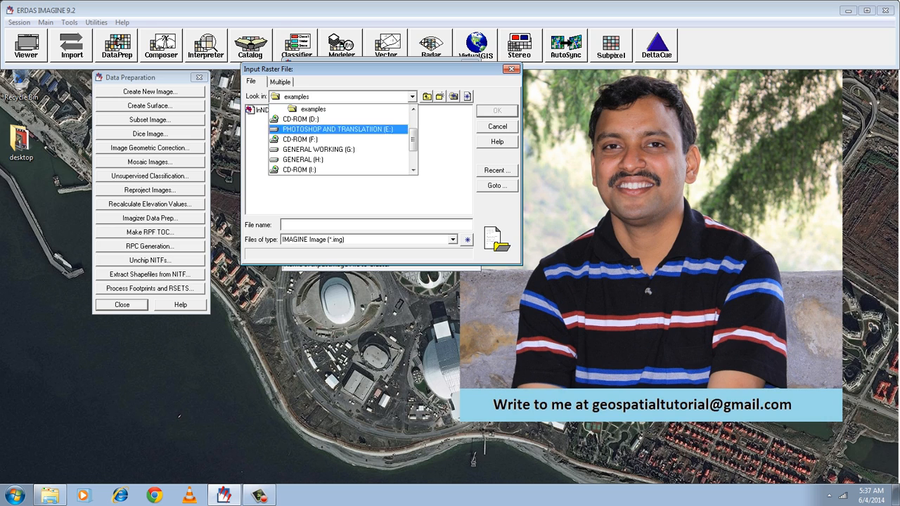
{"action": "mouse_move", "coordinate": [413, 139]}
{"action": "left_mouse_down"}
{"action": "mouse_move", "coordinate": [414, 126]}
{"action": "mouse_move", "coordinate": [414, 154]}
{"action": "left_mouse_up"}
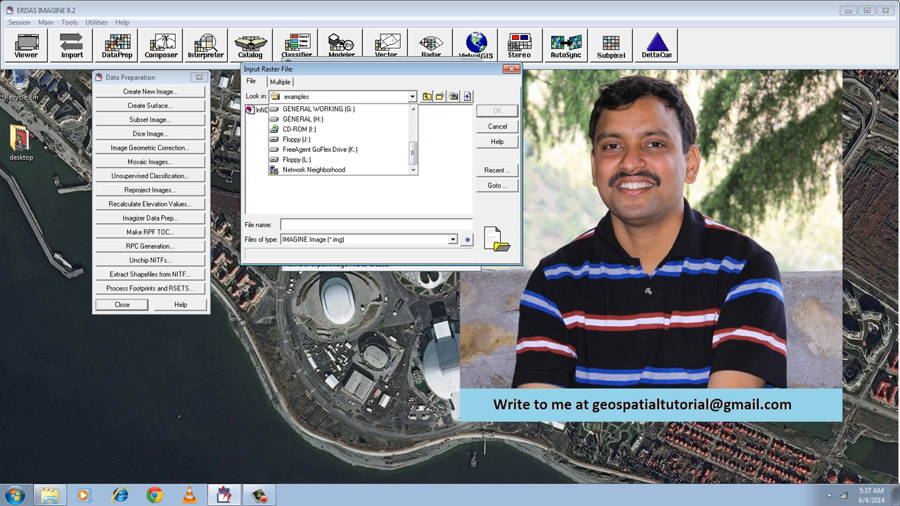
{"action": "left_click", "coordinate": [413, 97]}
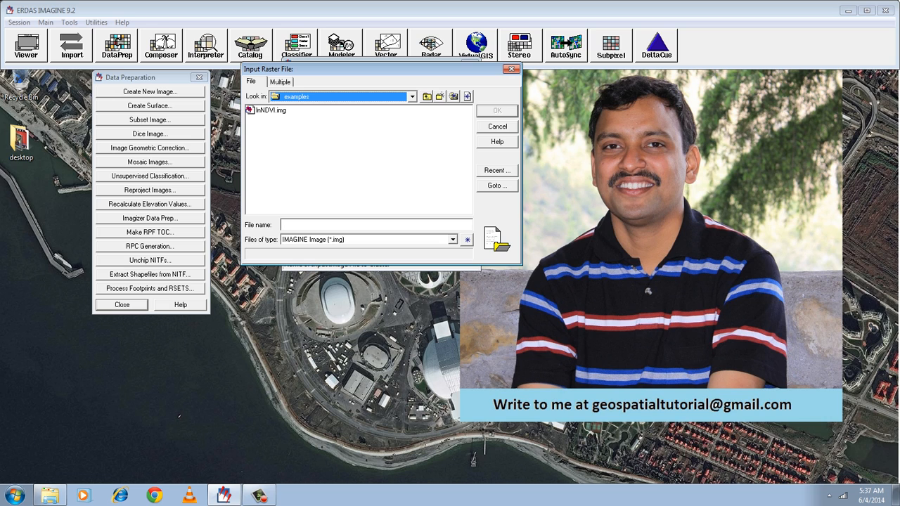
{"action": "left_click", "coordinate": [498, 171]}
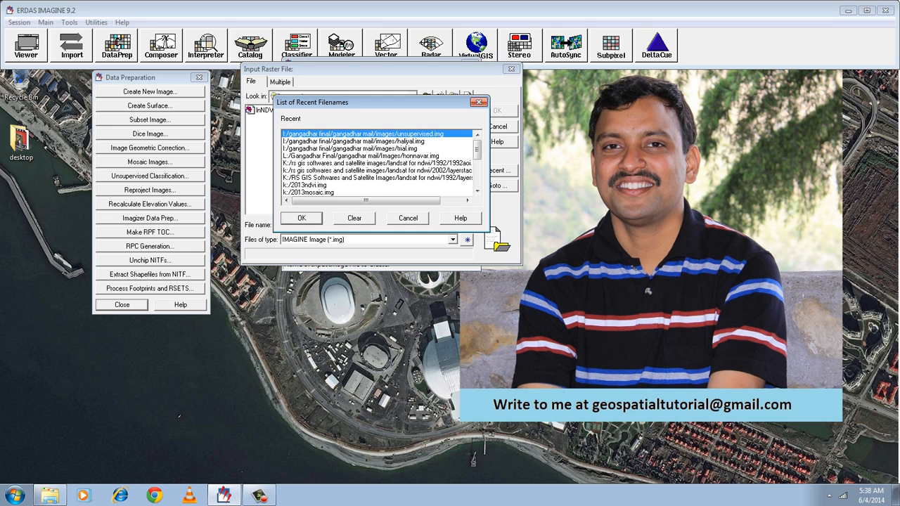
{"action": "left_click", "coordinate": [353, 142]}
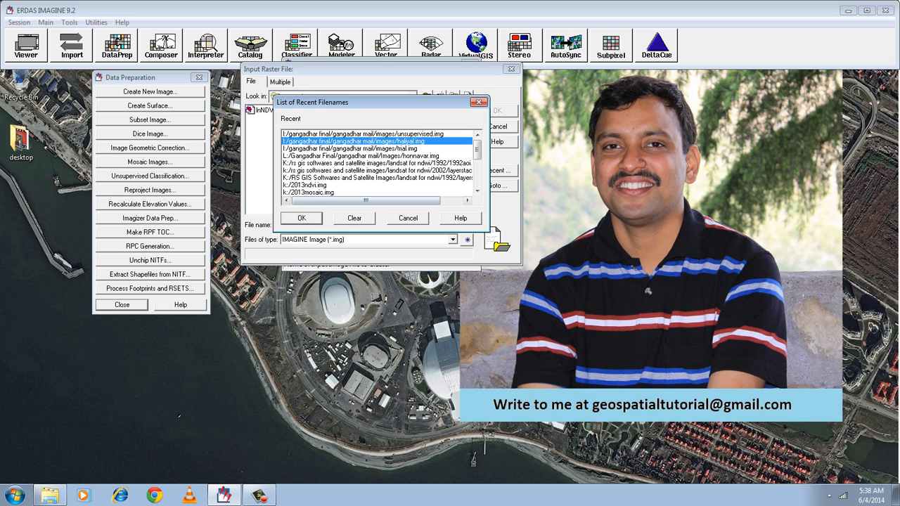
{"action": "left_click", "coordinate": [302, 218]}
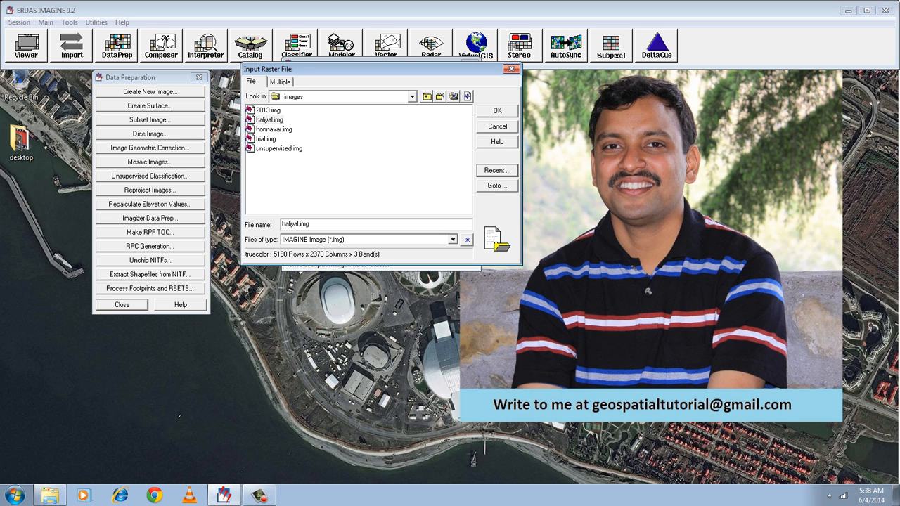
{"action": "left_click", "coordinate": [497, 111]}
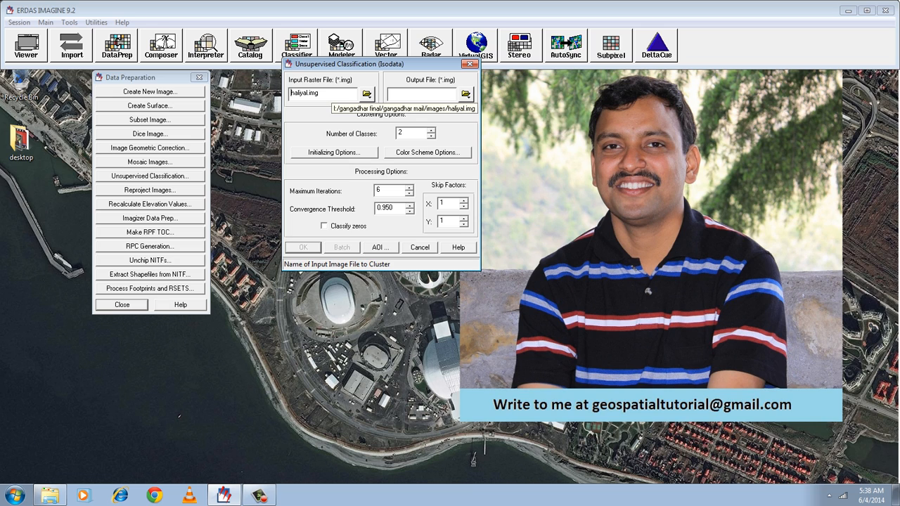
Set the classification output file to uinsupervisedclassification.img in the images folder, keeping the existing haliyal.img.
{"action": "left_click", "coordinate": [465, 93]}
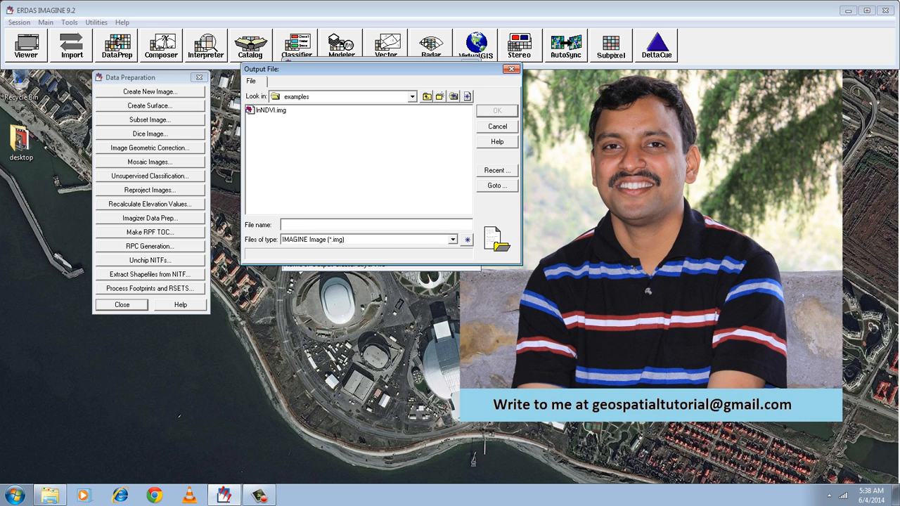
{"action": "left_click", "coordinate": [498, 171]}
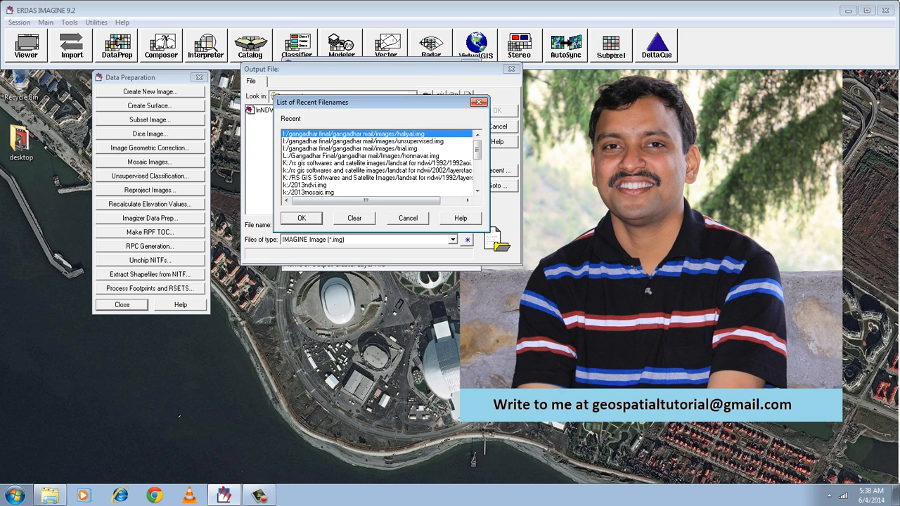
{"action": "left_click", "coordinate": [302, 218]}
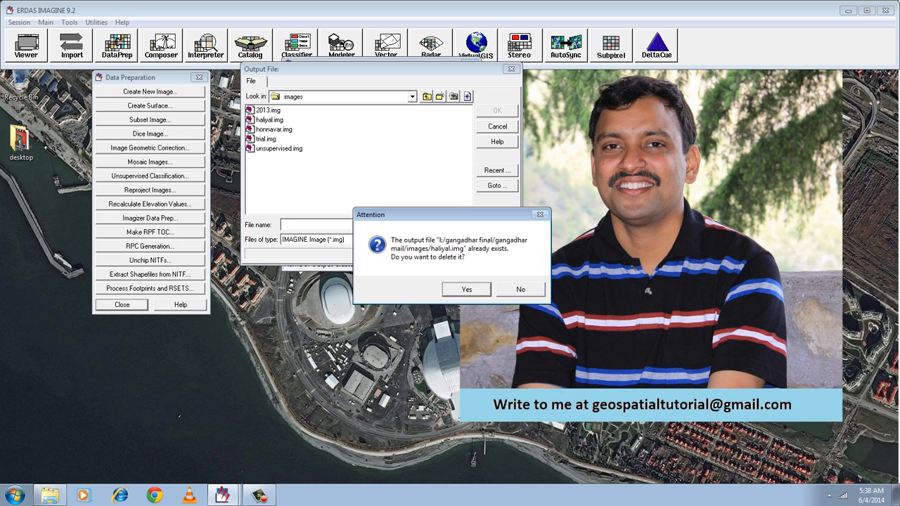
{"action": "left_click", "coordinate": [520, 289]}
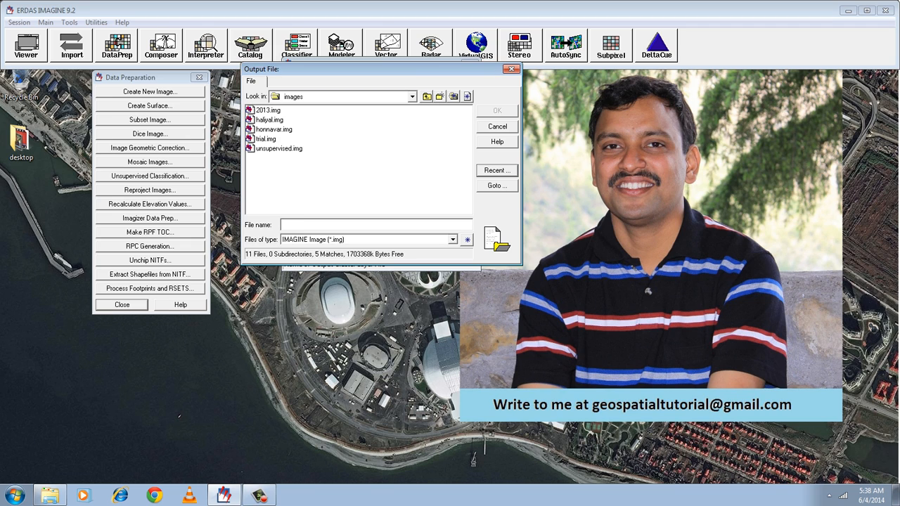
{"action": "type", "text": "uinsupervisedclassification"}
{"action": "key", "text": "Return"}
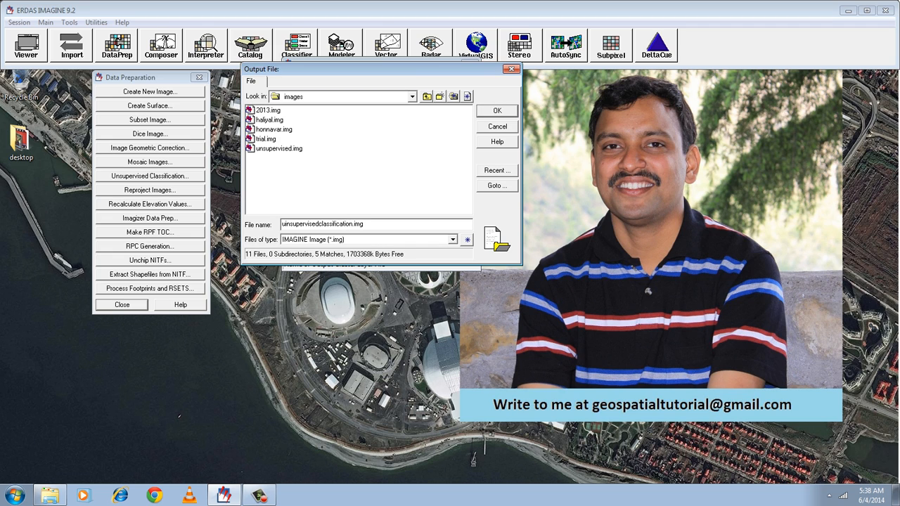
{"action": "key", "text": "Return"}
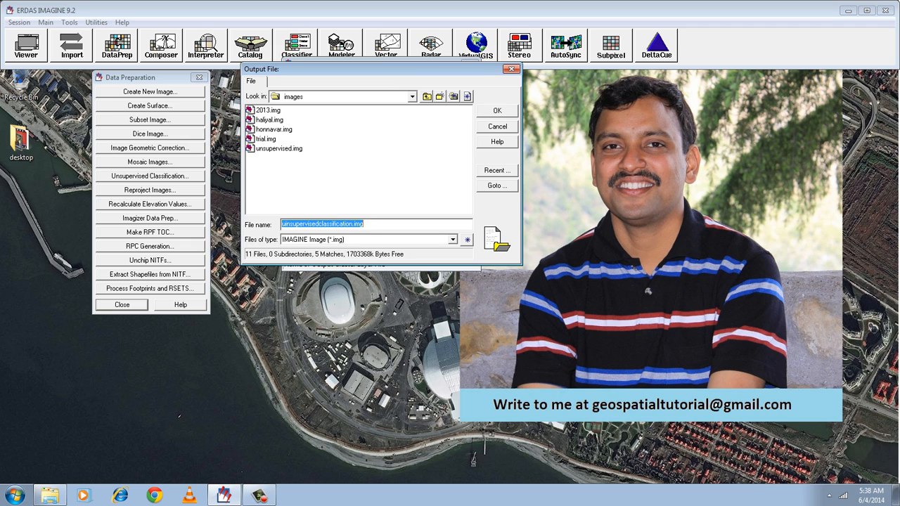
{"action": "left_click", "coordinate": [364, 225]}
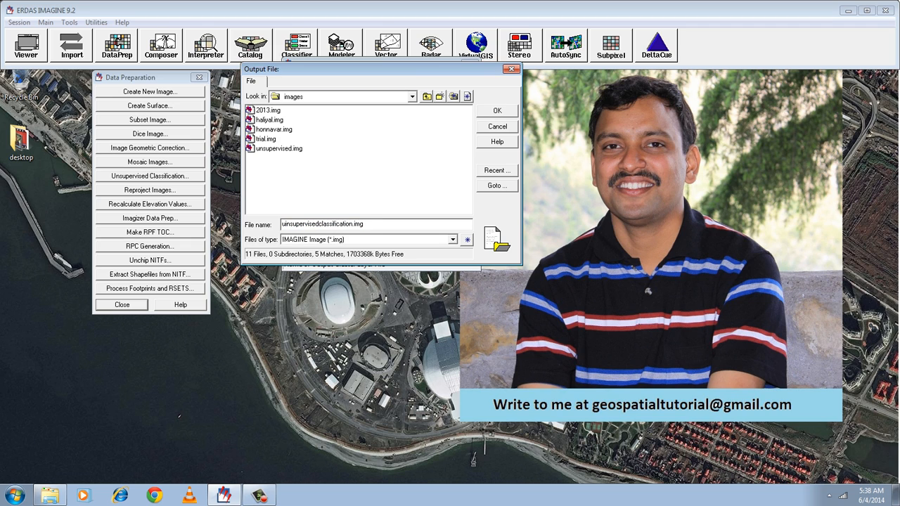
{"action": "key", "text": "Return"}
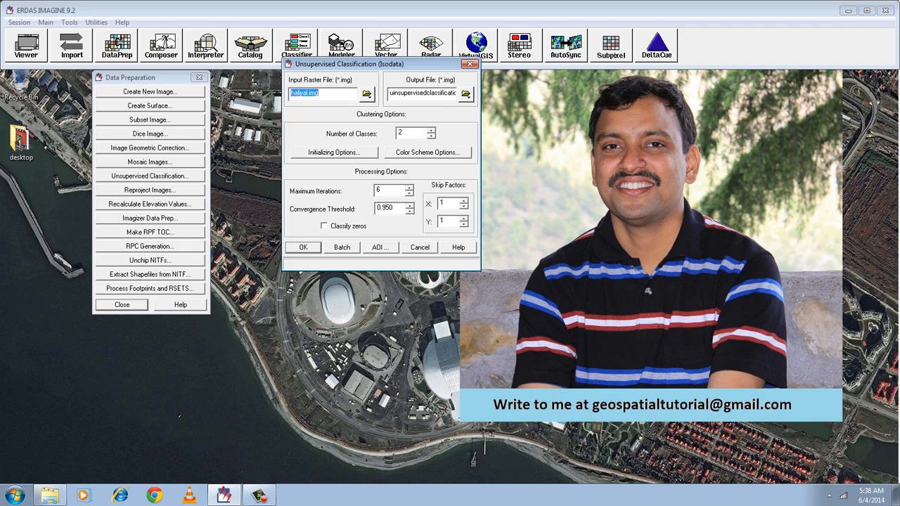
Set the number of classes to 3 and the output color scheme to Approximate True Color.
{"action": "left_click", "coordinate": [431, 130]}
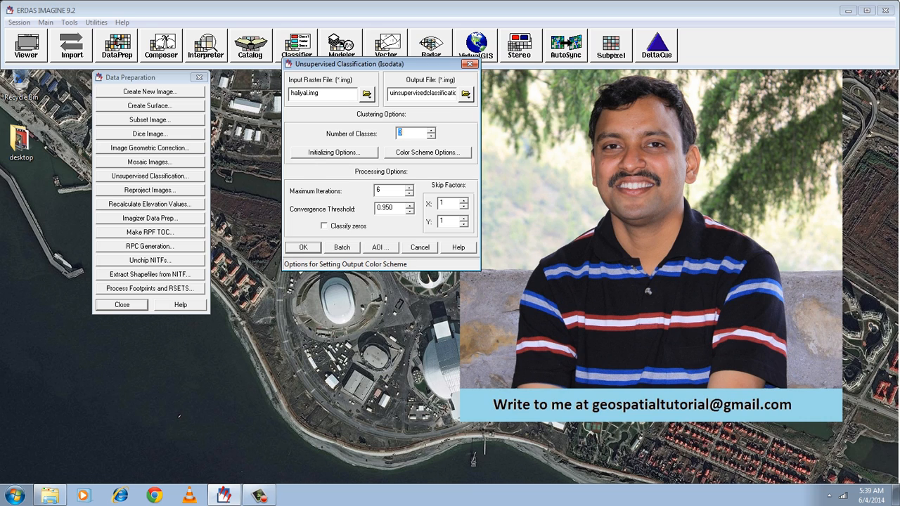
{"action": "left_click", "coordinate": [428, 152]}
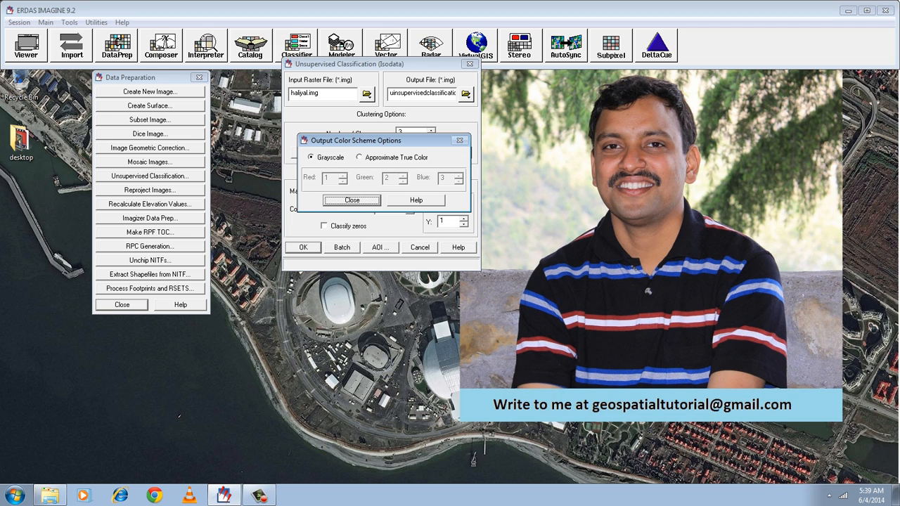
{"action": "left_click", "coordinate": [360, 157]}
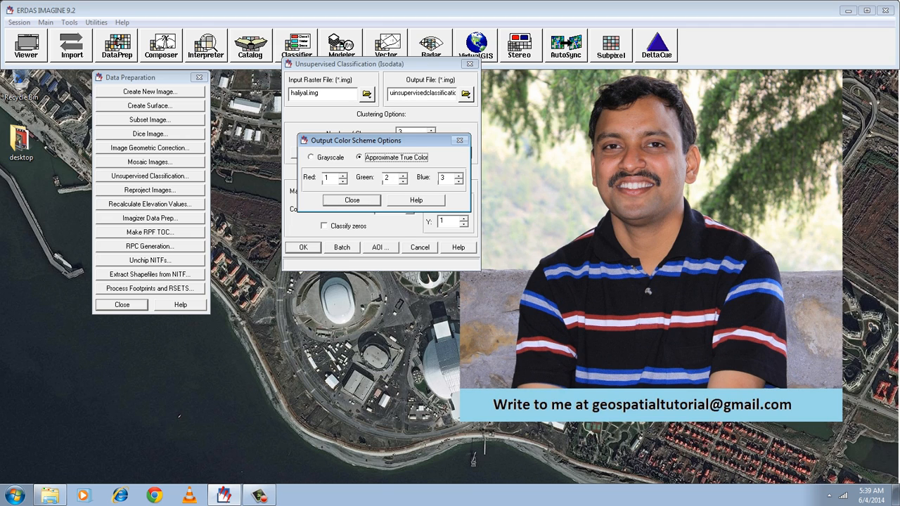
{"action": "left_click", "coordinate": [352, 200]}
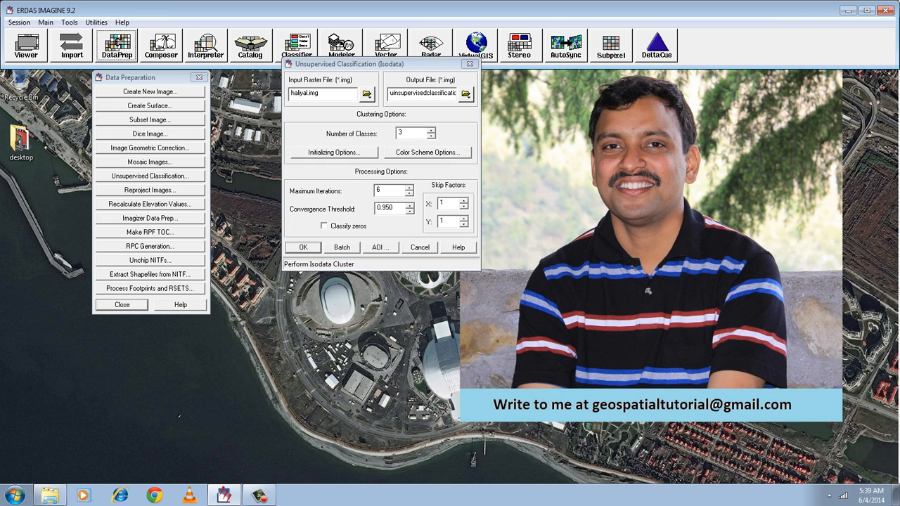
{"action": "left_click", "coordinate": [303, 248]}
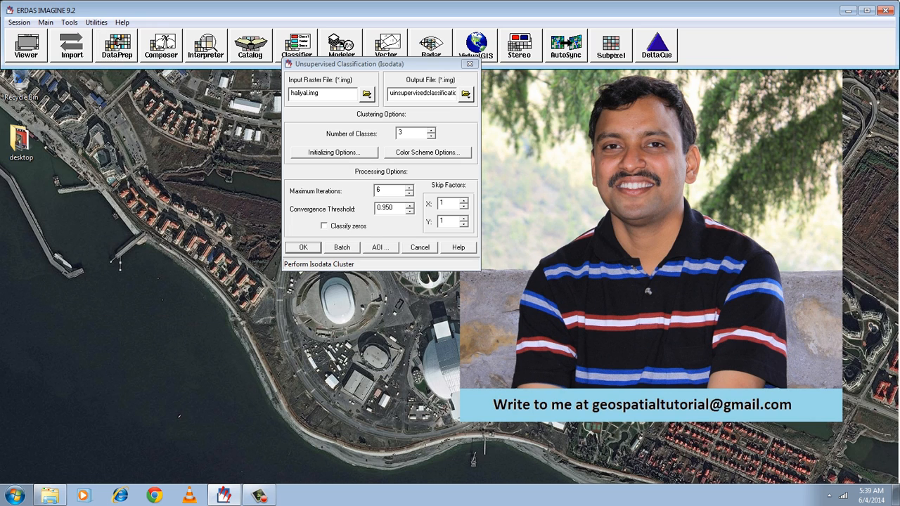
Open a new viewer and load haliyal.img into it from the recent files.
{"action": "left_click", "coordinate": [26, 46]}
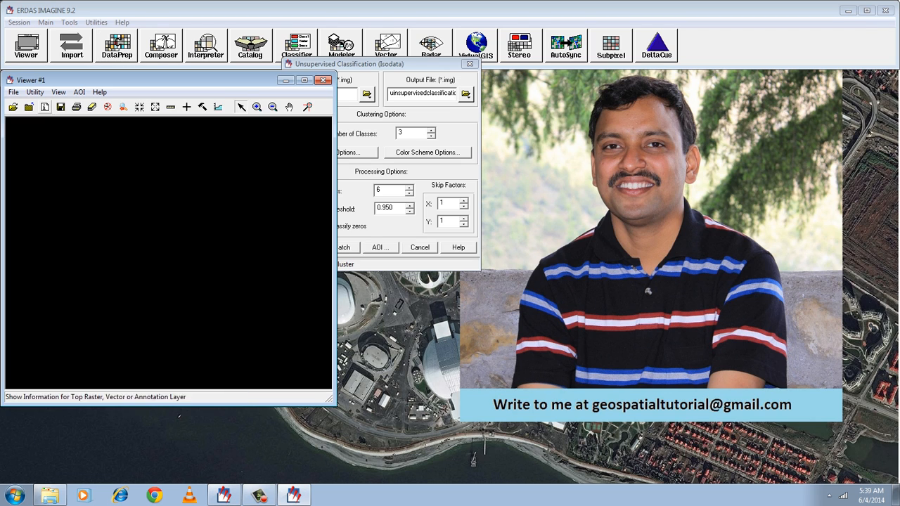
{"action": "left_click", "coordinate": [13, 107]}
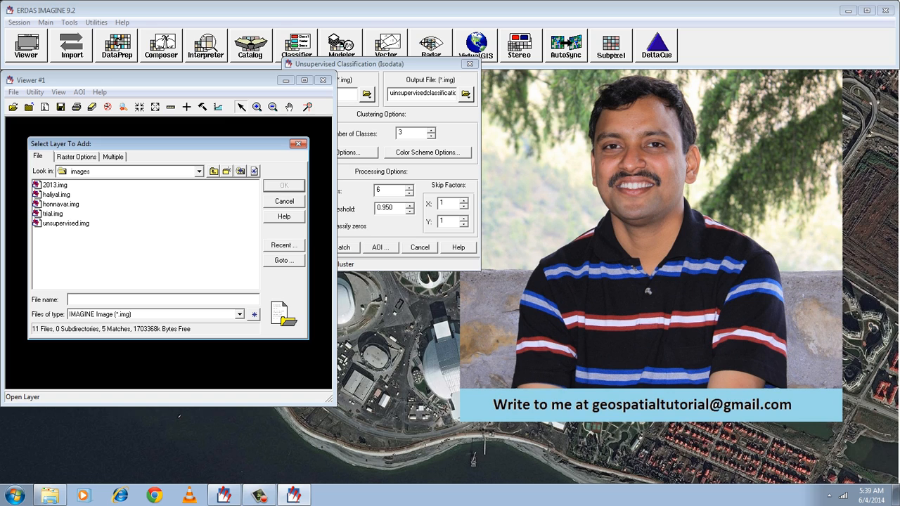
{"action": "left_click", "coordinate": [284, 245]}
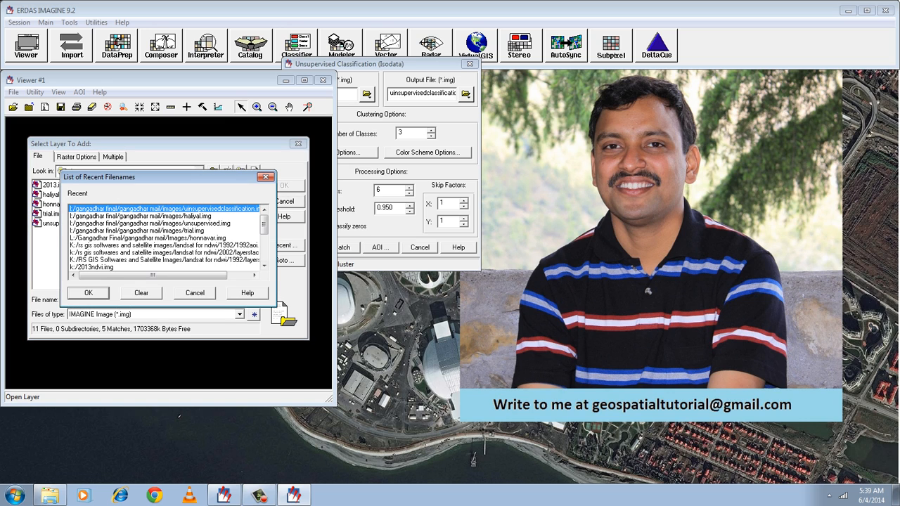
{"action": "left_click", "coordinate": [164, 216]}
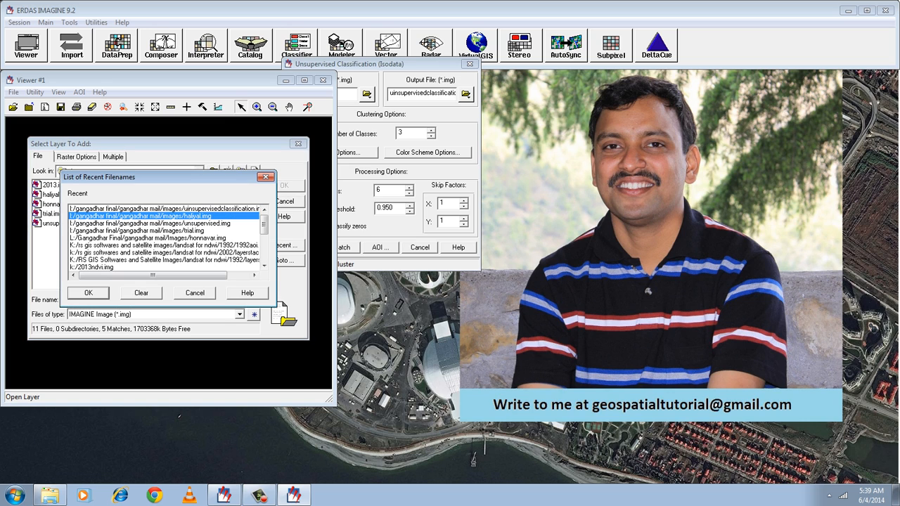
{"action": "left_click", "coordinate": [88, 293]}
{"action": "left_click", "coordinate": [284, 185]}
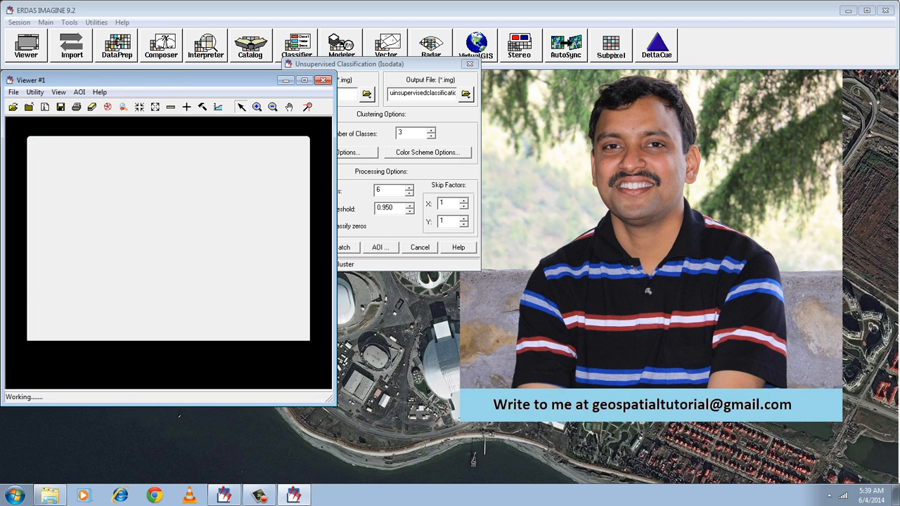
Fit the whole haliyal.img image to the viewer window and enlarge the imaged area for inspection.
{"action": "right_click", "coordinate": [176, 189]}
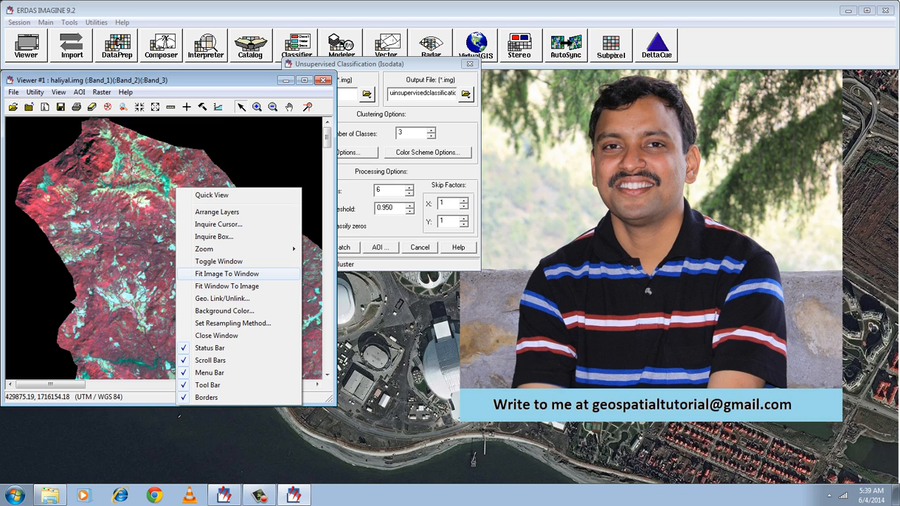
{"action": "left_click", "coordinate": [226, 274]}
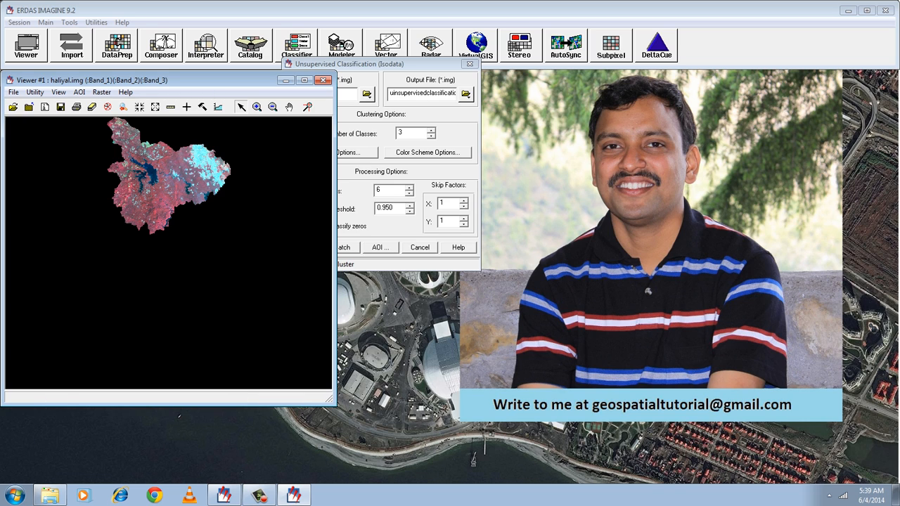
{"action": "left_click", "coordinate": [258, 107]}
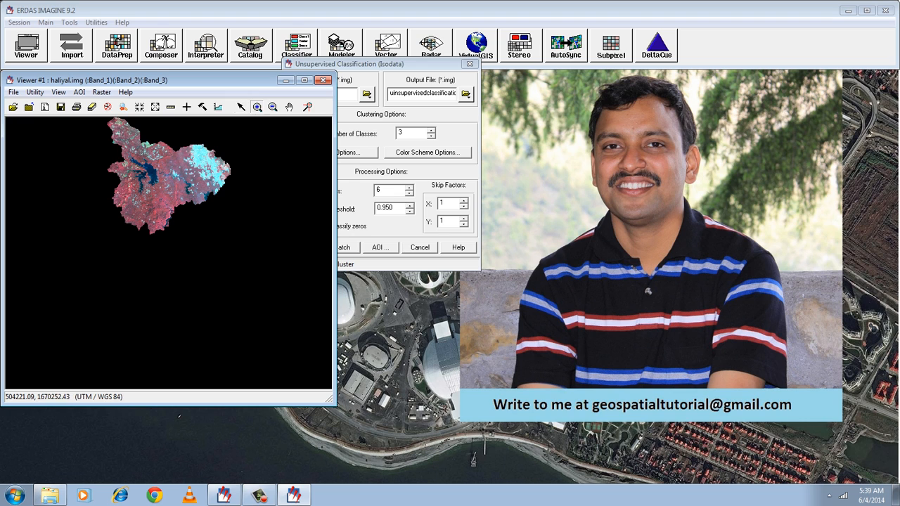
{"action": "left_click_drag", "start_coordinate": [231, 238], "coordinate": [86, 116]}
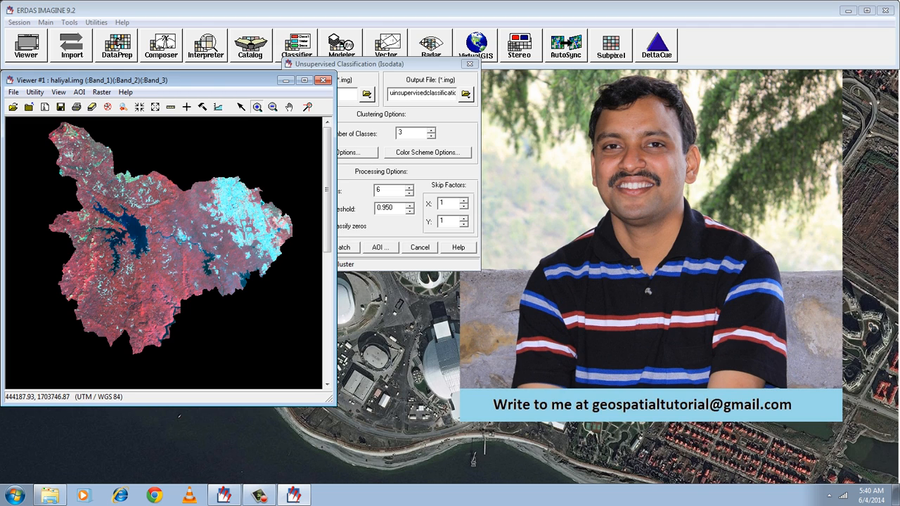
Run the Isodata unsupervised classification of haliyal.img and close the job dialog once processing is complete.
{"action": "left_click_drag", "start_coordinate": [394, 64], "coordinate": [500, 98]}
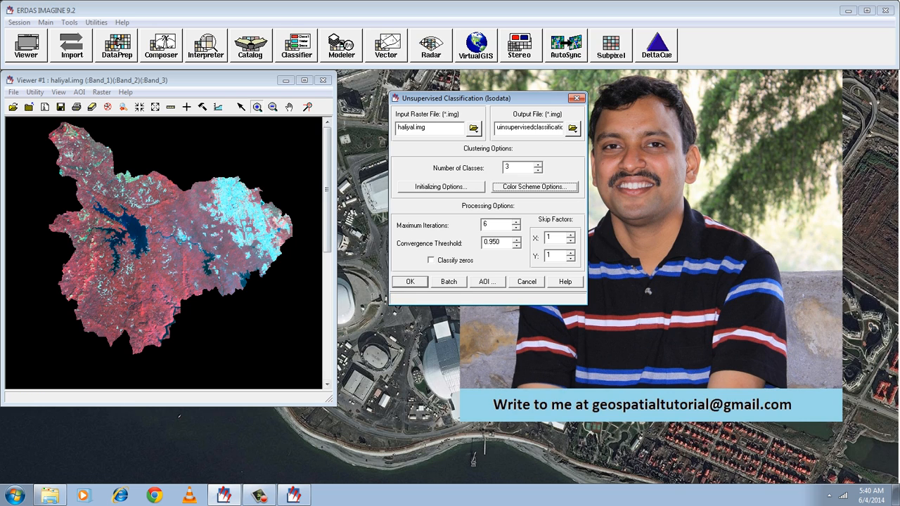
{"action": "left_click", "coordinate": [410, 281]}
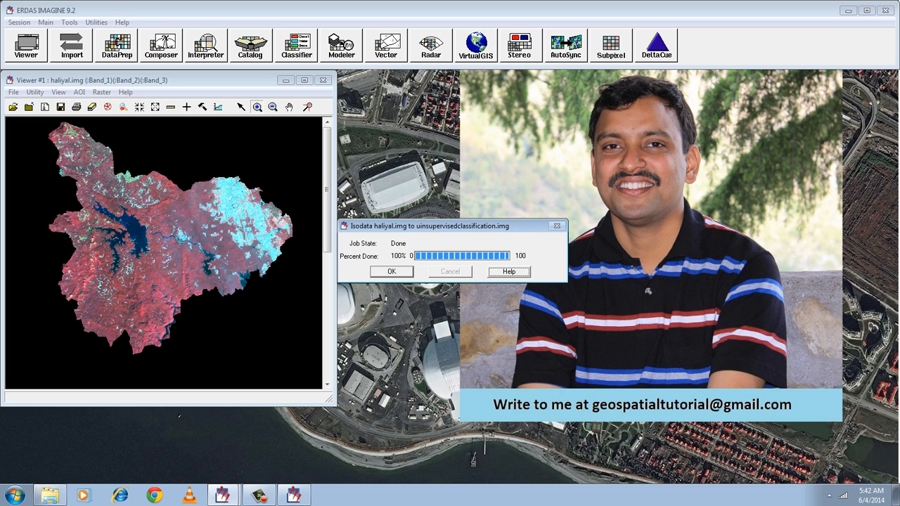
{"action": "left_click", "coordinate": [391, 272]}
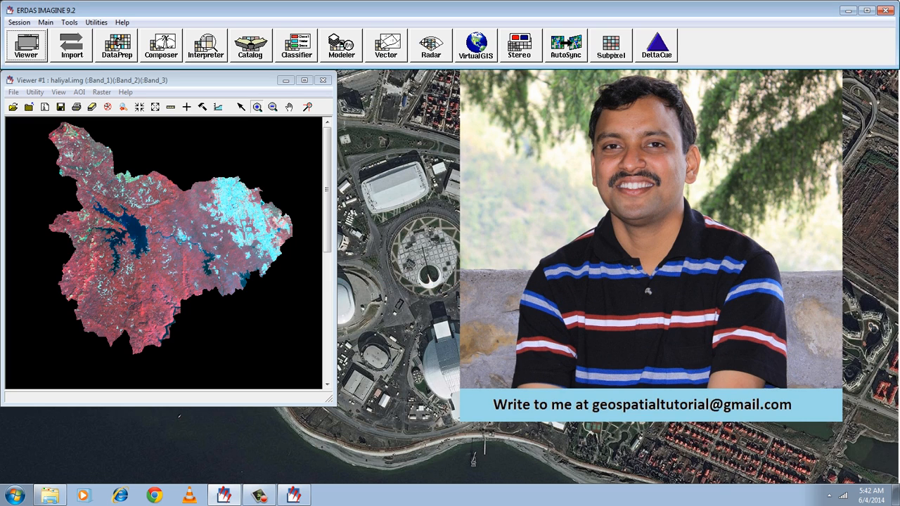
Open a second viewer beside the haliyal.img viewer and load uinsupervisedclassification.img into it from the recent files.
{"action": "left_click", "coordinate": [26, 46]}
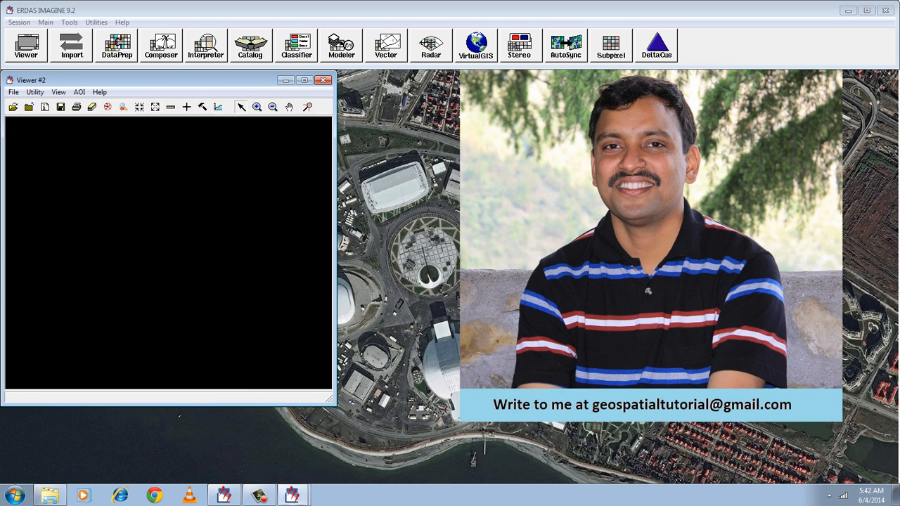
{"action": "left_click_drag", "start_coordinate": [141, 80], "coordinate": [484, 80]}
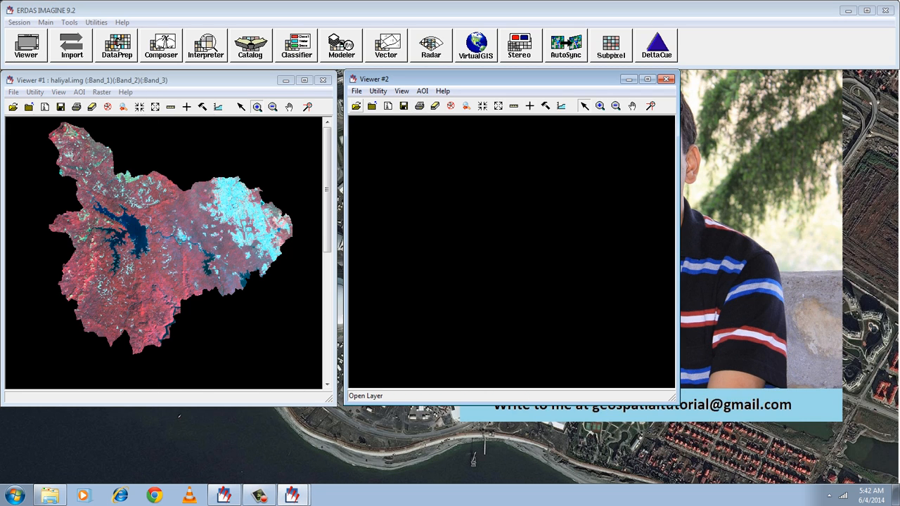
{"action": "left_click", "coordinate": [356, 105]}
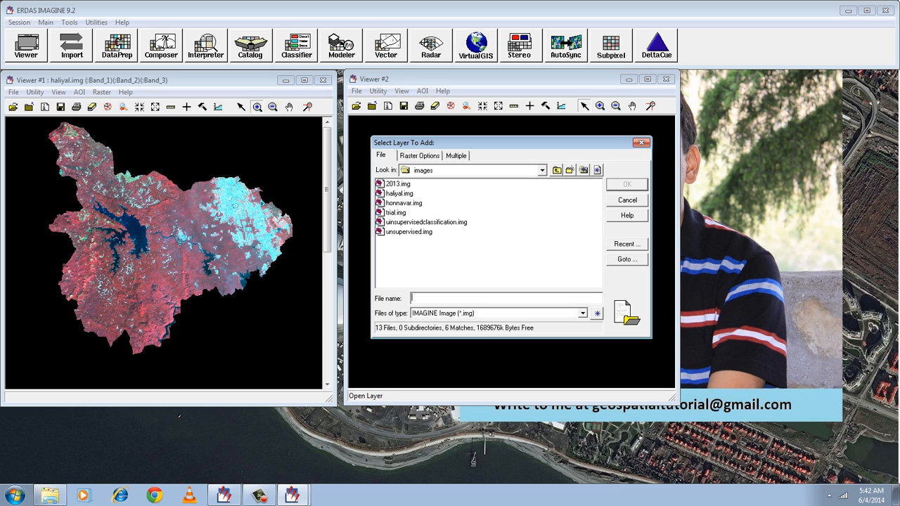
{"action": "left_click", "coordinate": [626, 244]}
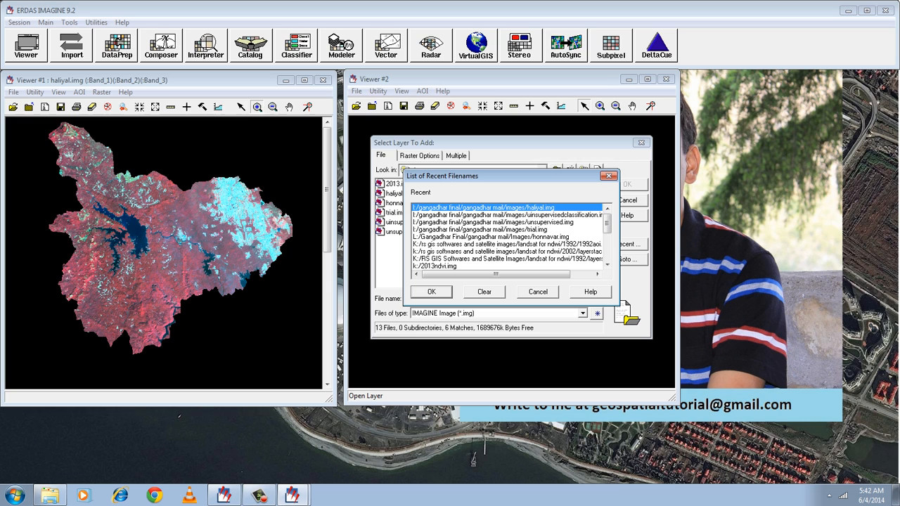
{"action": "left_click", "coordinate": [506, 216]}
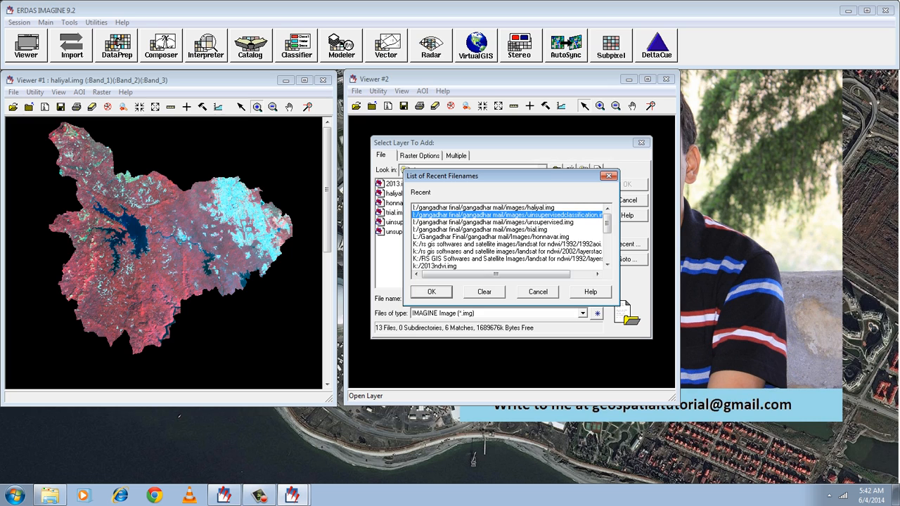
{"action": "left_click", "coordinate": [432, 292]}
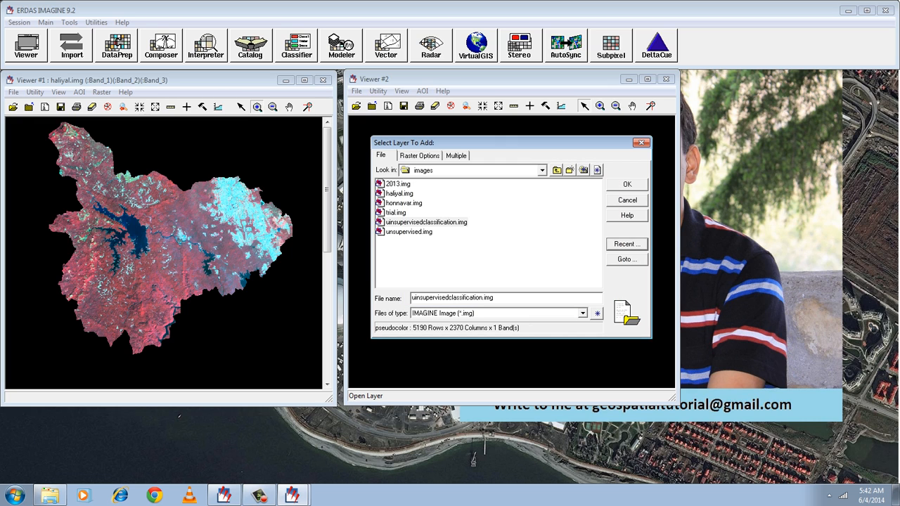
{"action": "left_click", "coordinate": [626, 184]}
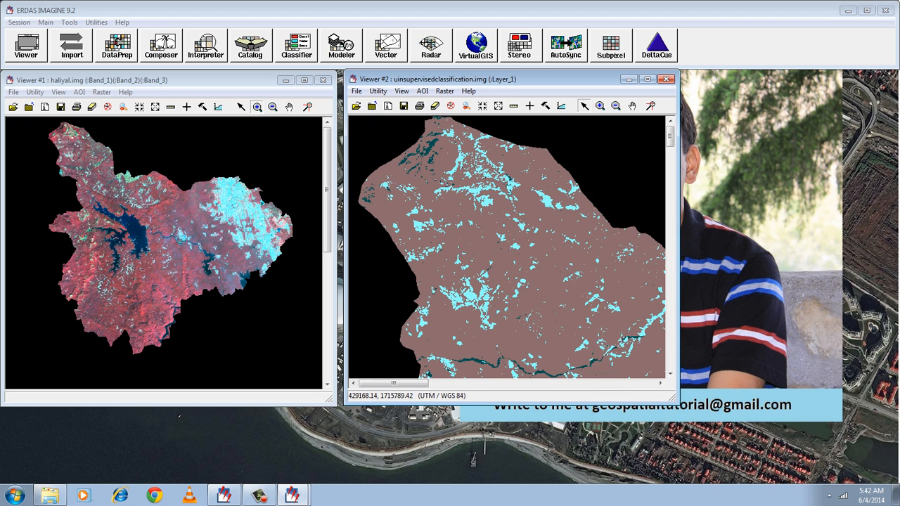
Fit the classified image to the second viewer's window and enlarge the classified area for comparison with the source image.
{"action": "right_click", "coordinate": [506, 193]}
{"action": "left_click", "coordinate": [555, 279]}
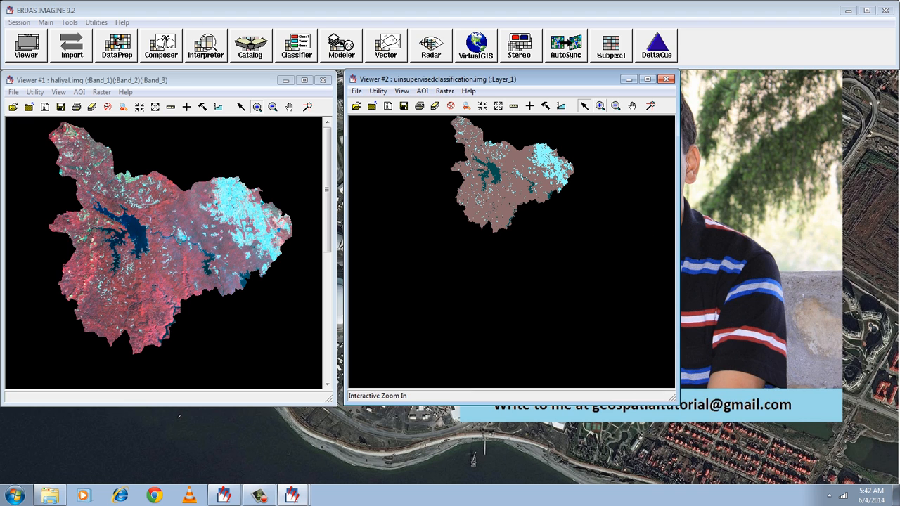
{"action": "left_click", "coordinate": [600, 107]}
{"action": "left_click_drag", "start_coordinate": [585, 242], "coordinate": [435, 120]}
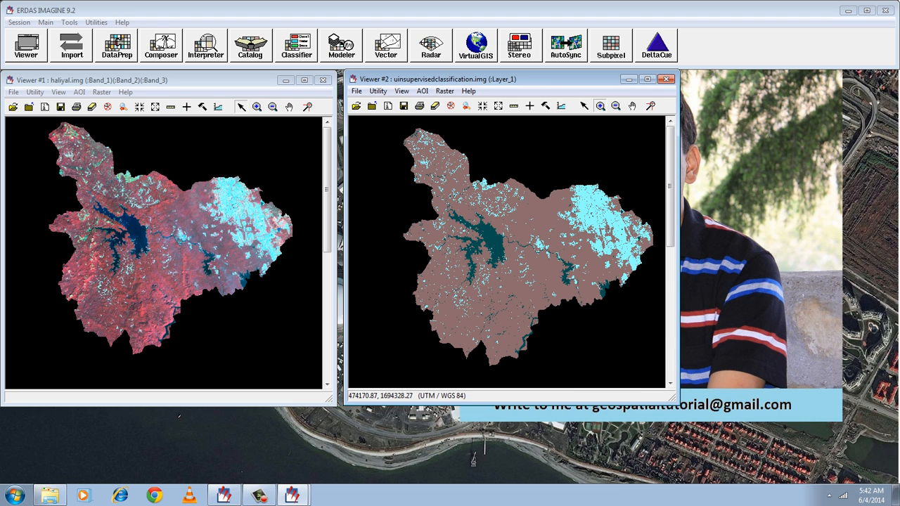